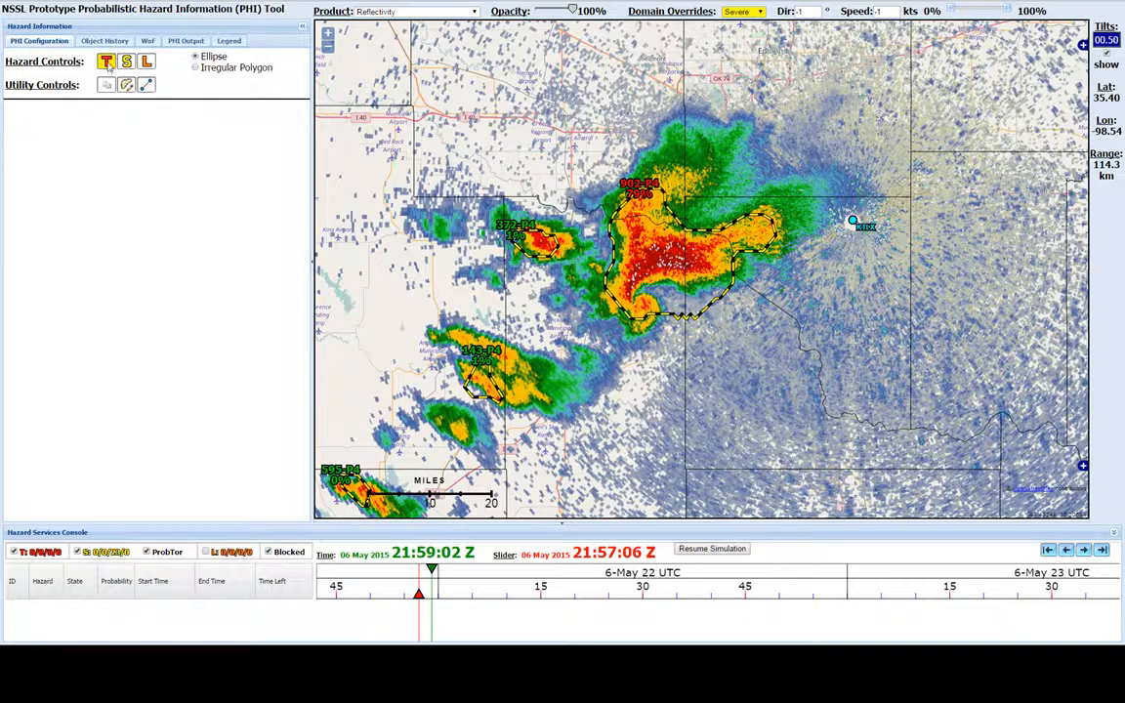
# Draw an elliptical tornado hazard object around the hook echo at the large storm's southwestern end
pyautogui.click(107, 63)
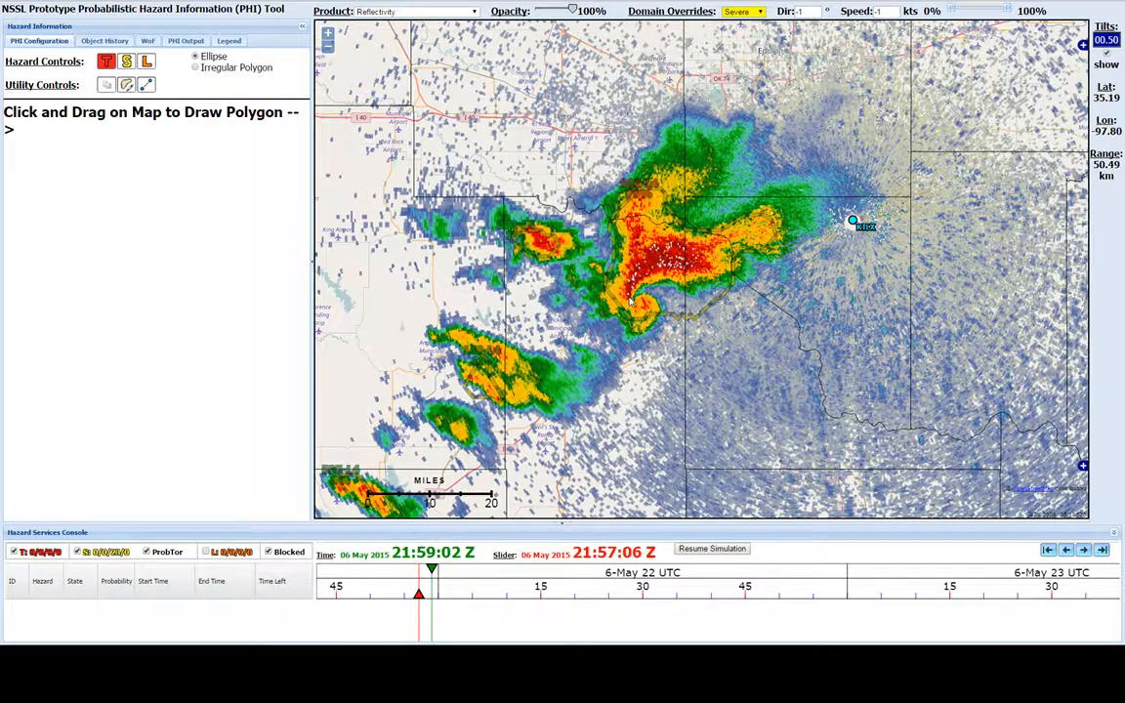
pyautogui.moveTo(625, 294); pyautogui.dragTo(659, 332)
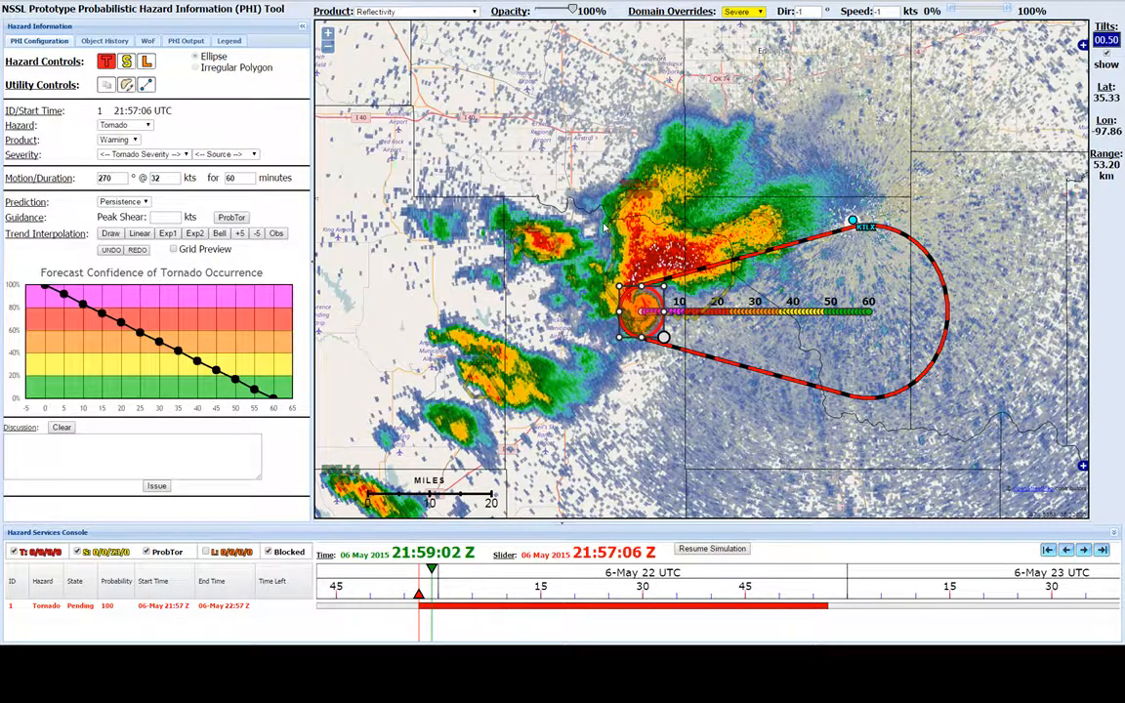
# Derive the storm motion by realigning the ellipse with the hook on the 21:49:05 radar frame and returning to the 21:57:06 frame
pyautogui.press('Left')
pyautogui.press('Left')
pyautogui.press('Left')
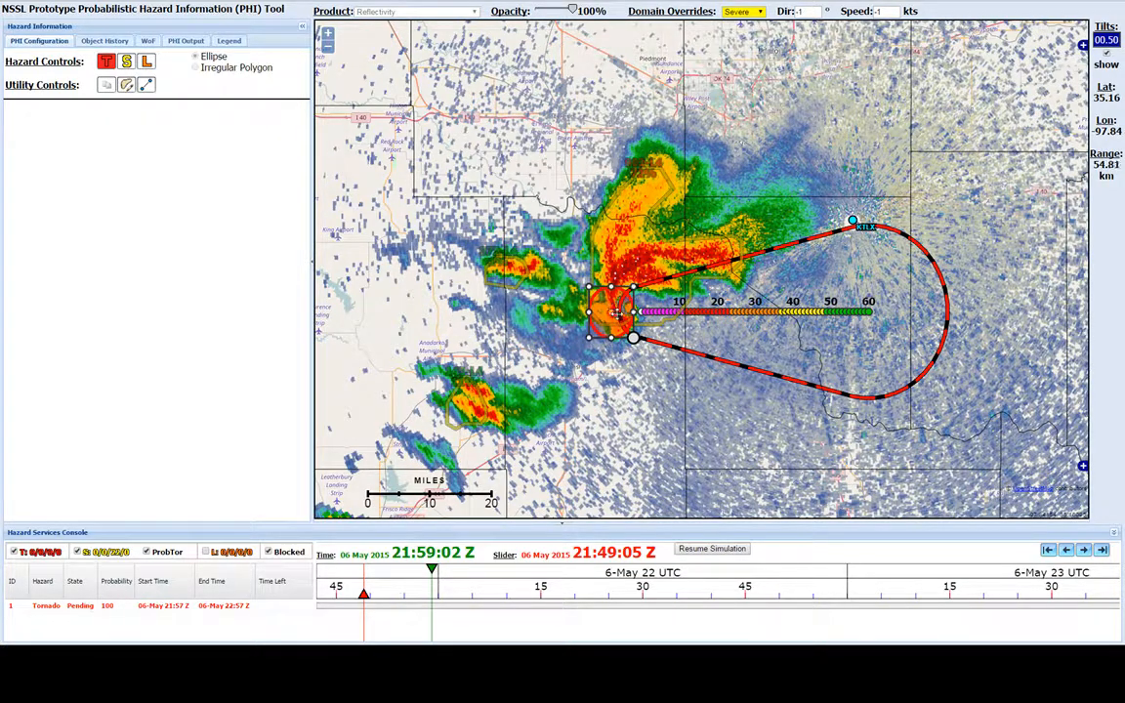
pyautogui.moveTo(617, 304); pyautogui.dragTo(620, 314)
pyautogui.press('Right')
pyautogui.press('Right')
pyautogui.press('Right')
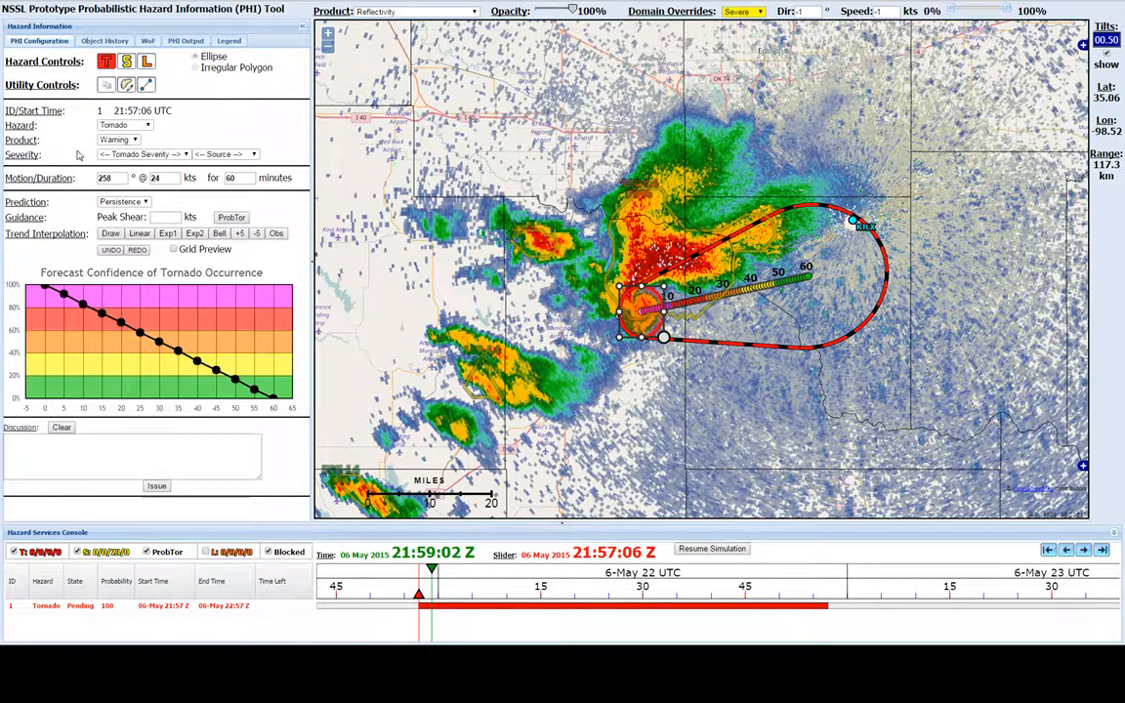
# Classify the tornado warning's severity as Considerable with Observed as its source
pyautogui.click(165, 157)
pyautogui.click(131, 167)
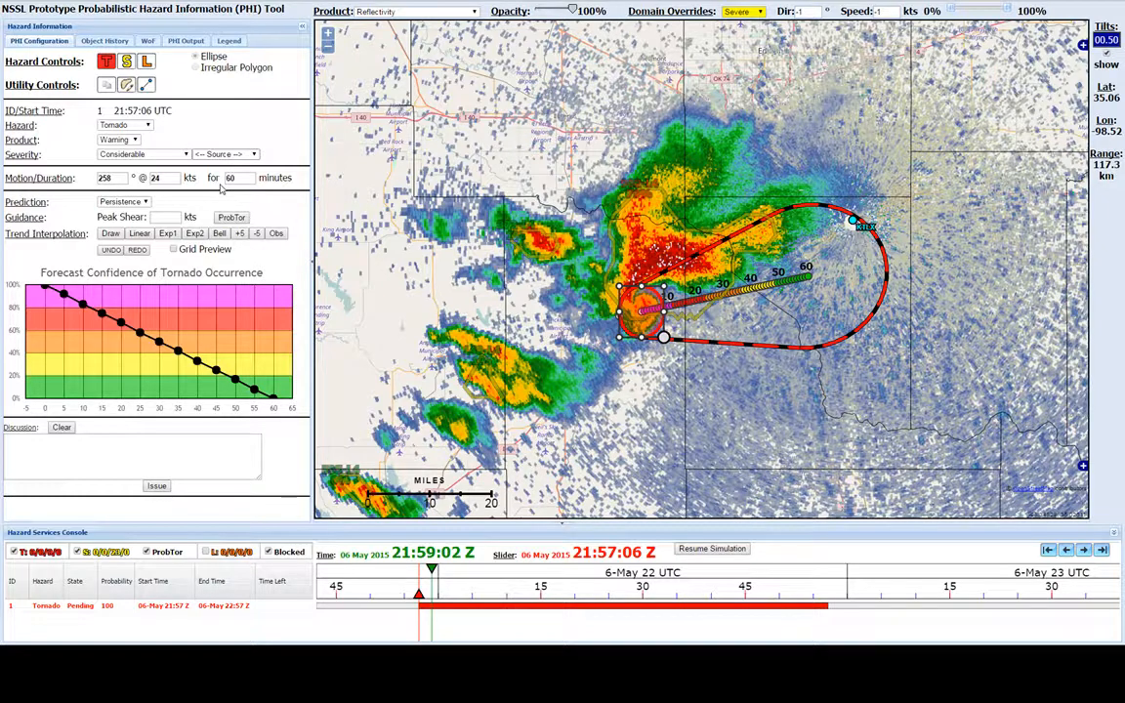
pyautogui.click(221, 189)
# Try a storm motion of 250° at 20 kts for the tornado object
pyautogui.press('BackSpace')
pyautogui.write('0')
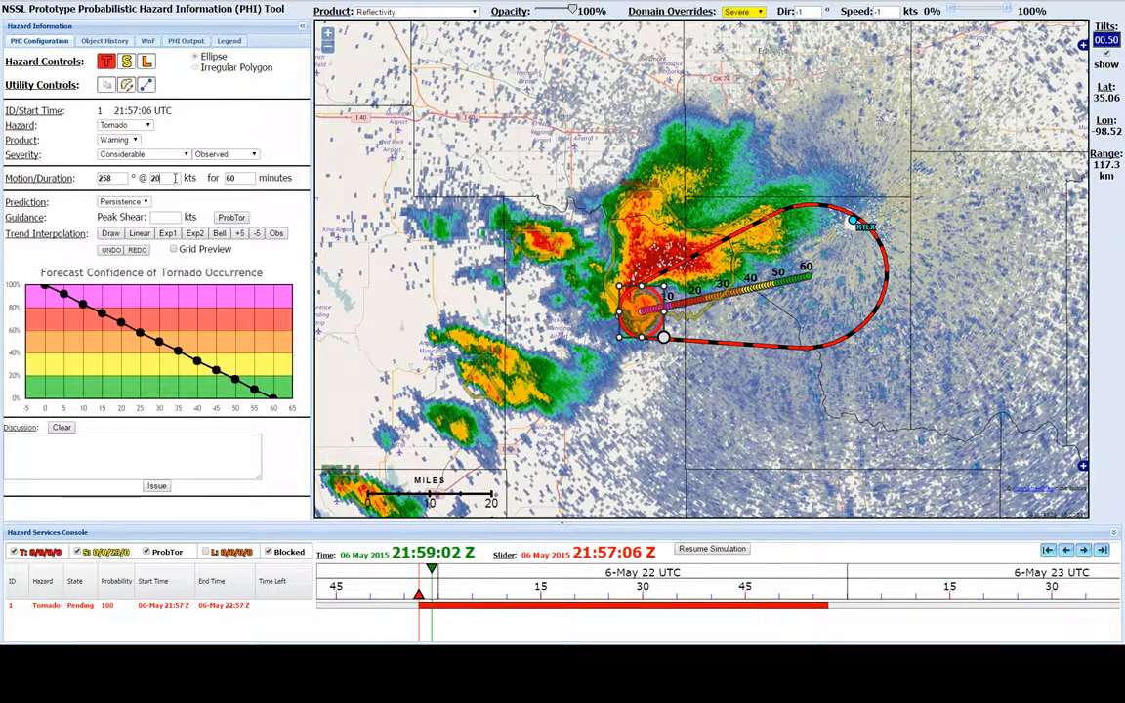
pyautogui.press('Return')
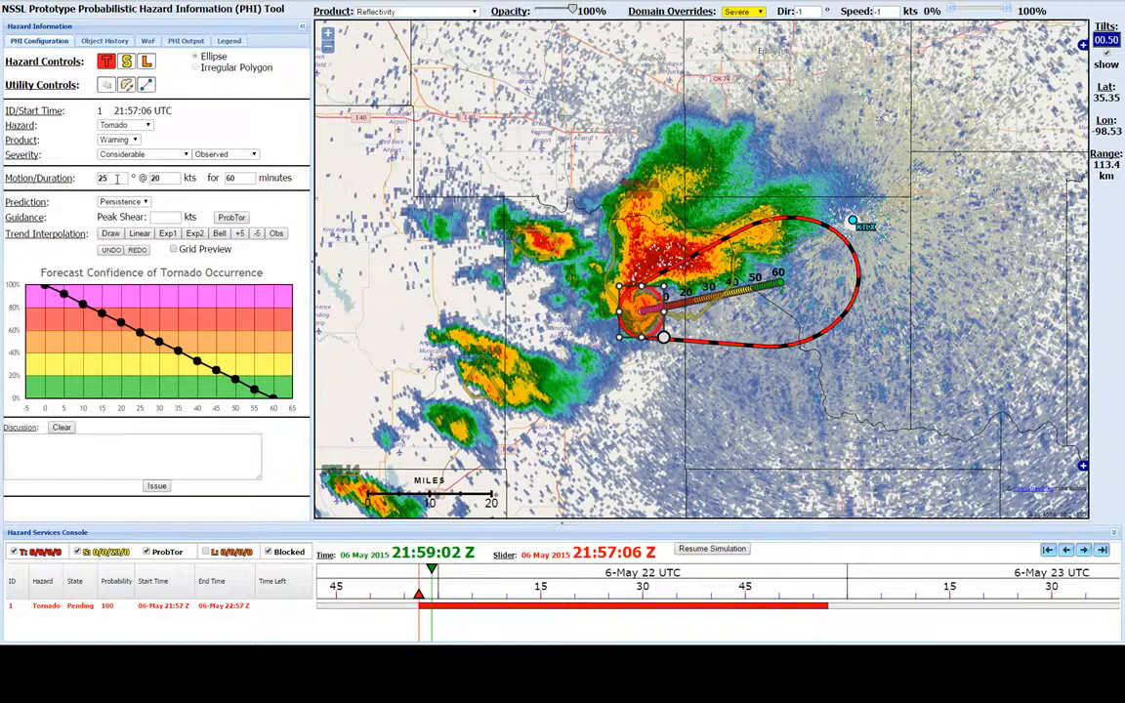
pyautogui.write('0')
pyautogui.press('Return')
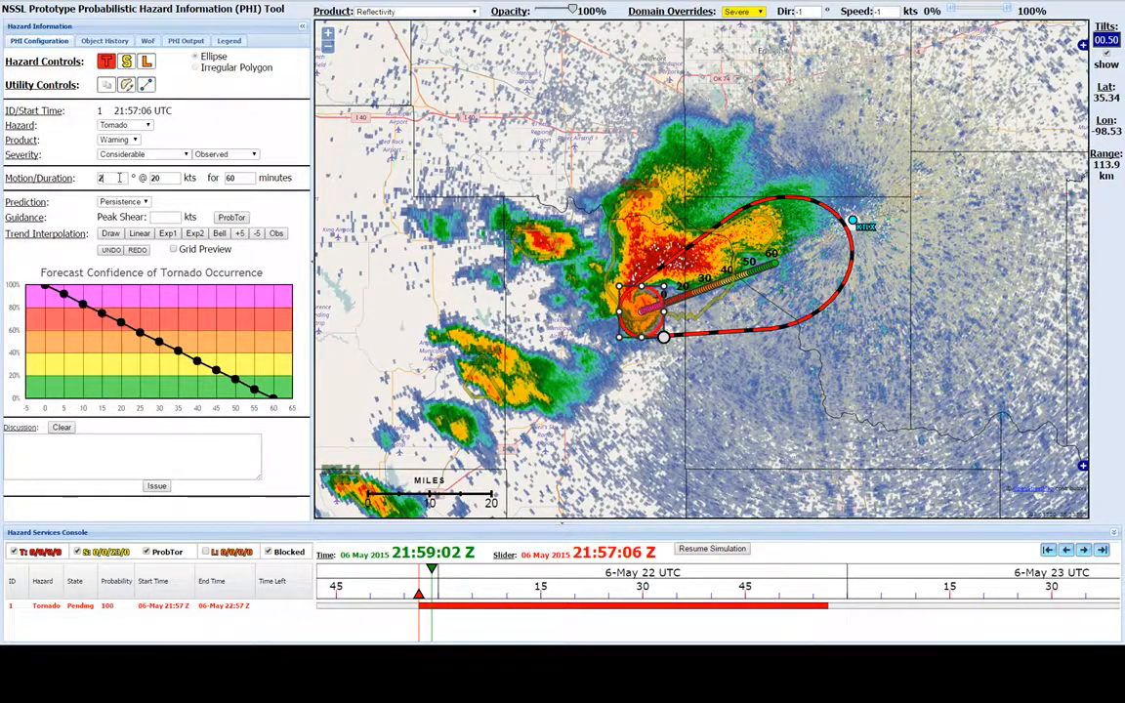
# Set the tornado object's motion to 260° at 25 kts
pyautogui.write('60')
pyautogui.press('Return')
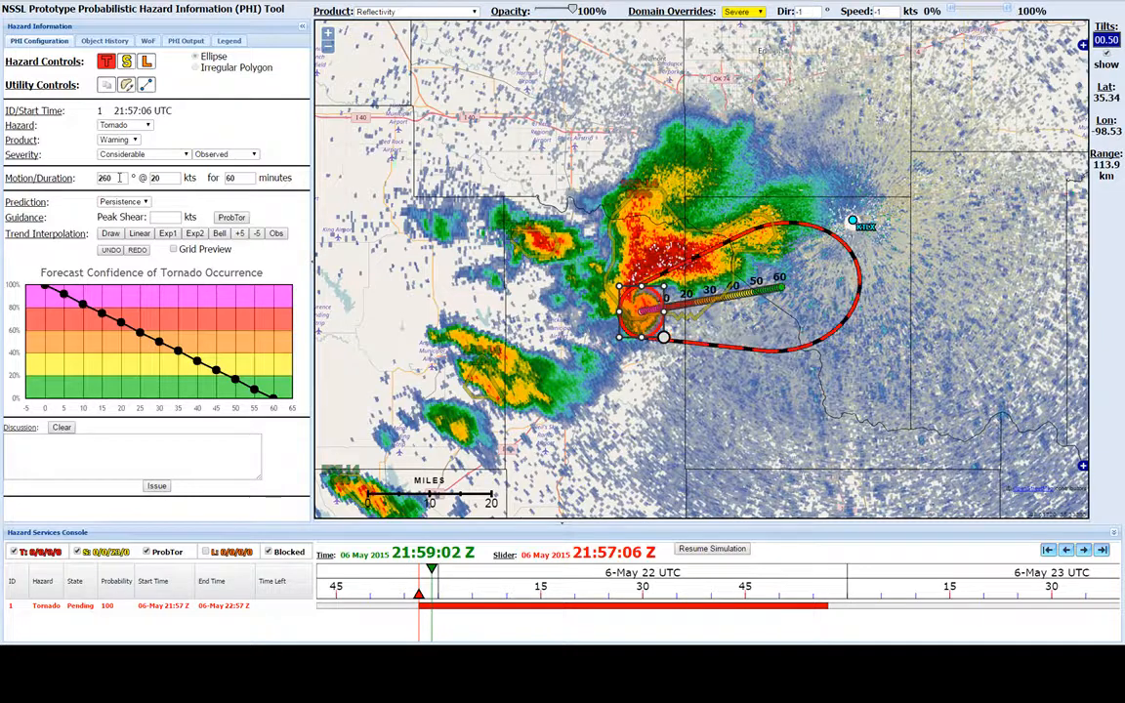
pyautogui.click(173, 179)
pyautogui.press('Return')
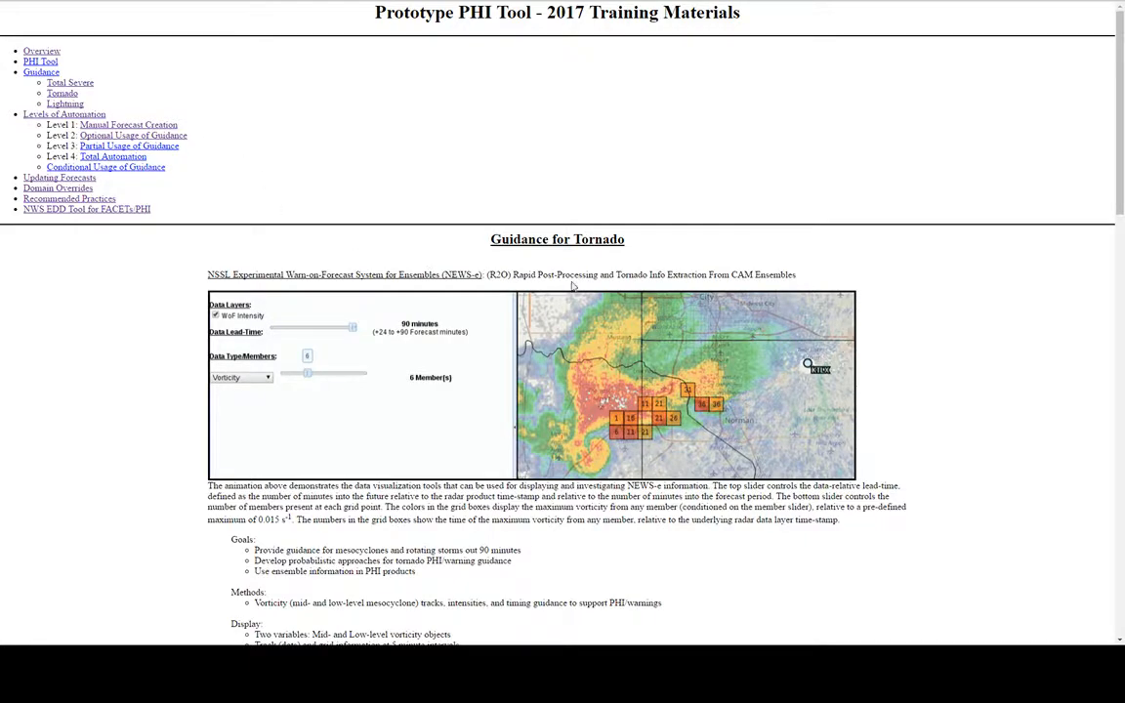
# Switch to the tornado guidance training page and examine the SPC Diagnostic Tornado Probabilities section and its damage intensity chart
pyautogui.scroll(-10, 573, 284)
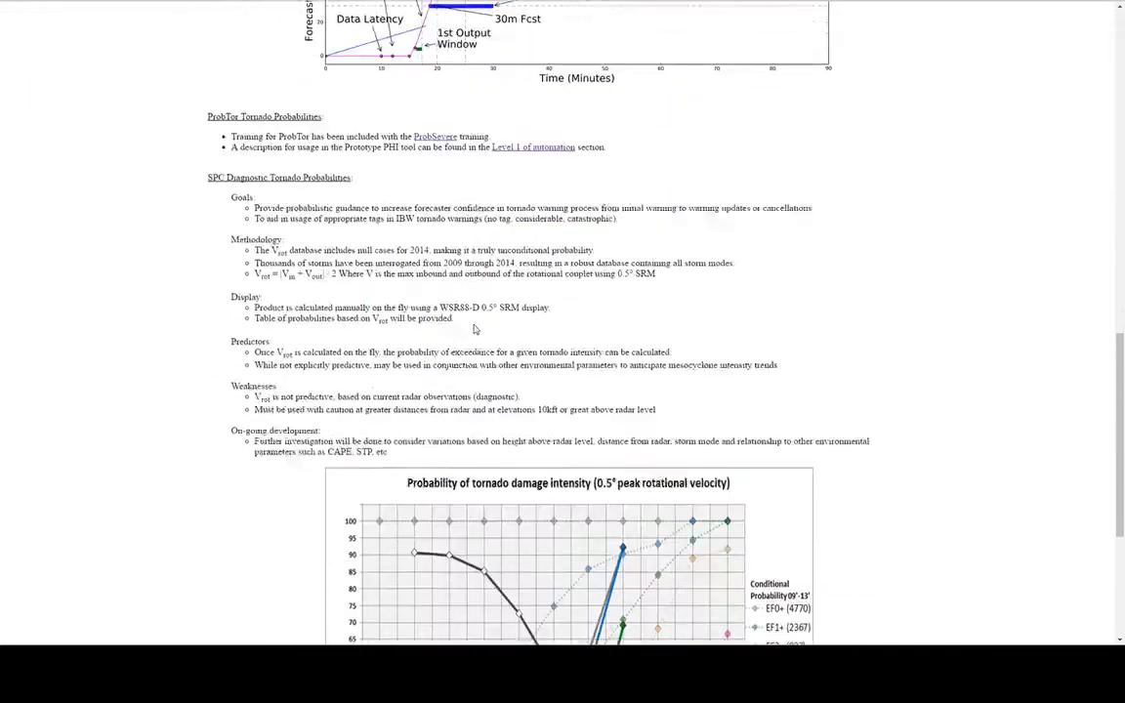
pyautogui.scroll(-5, 474, 330)
pyautogui.scroll(3, 225, 82)
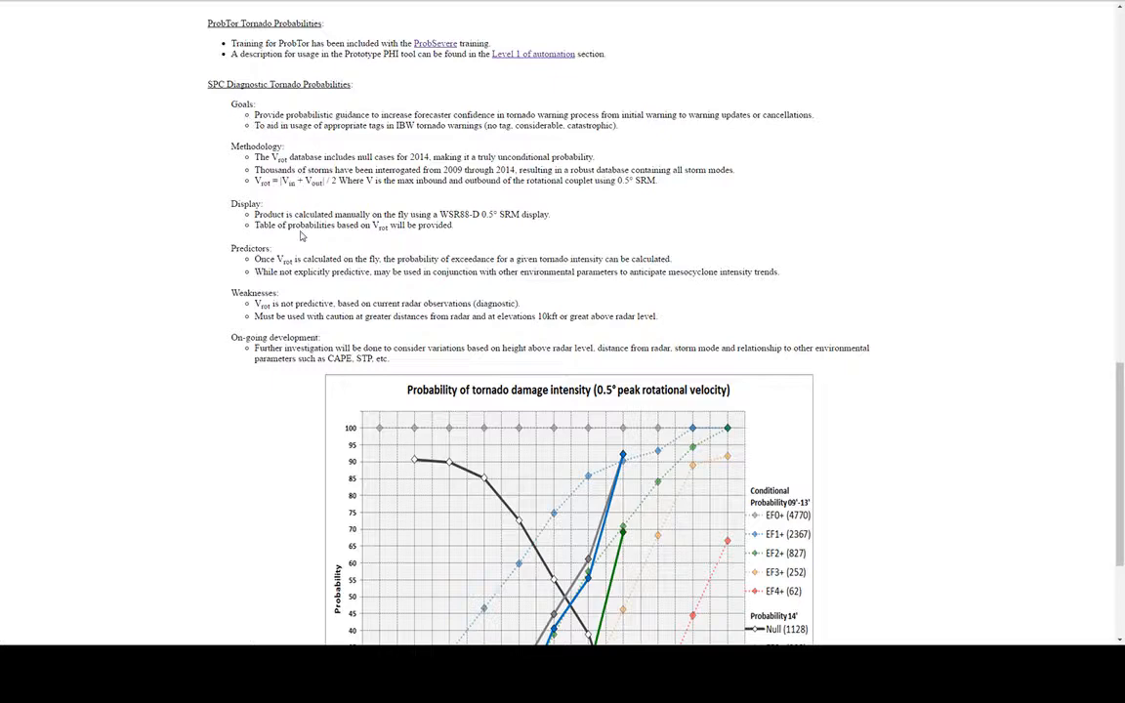
pyautogui.scroll(-3, 322, 239)
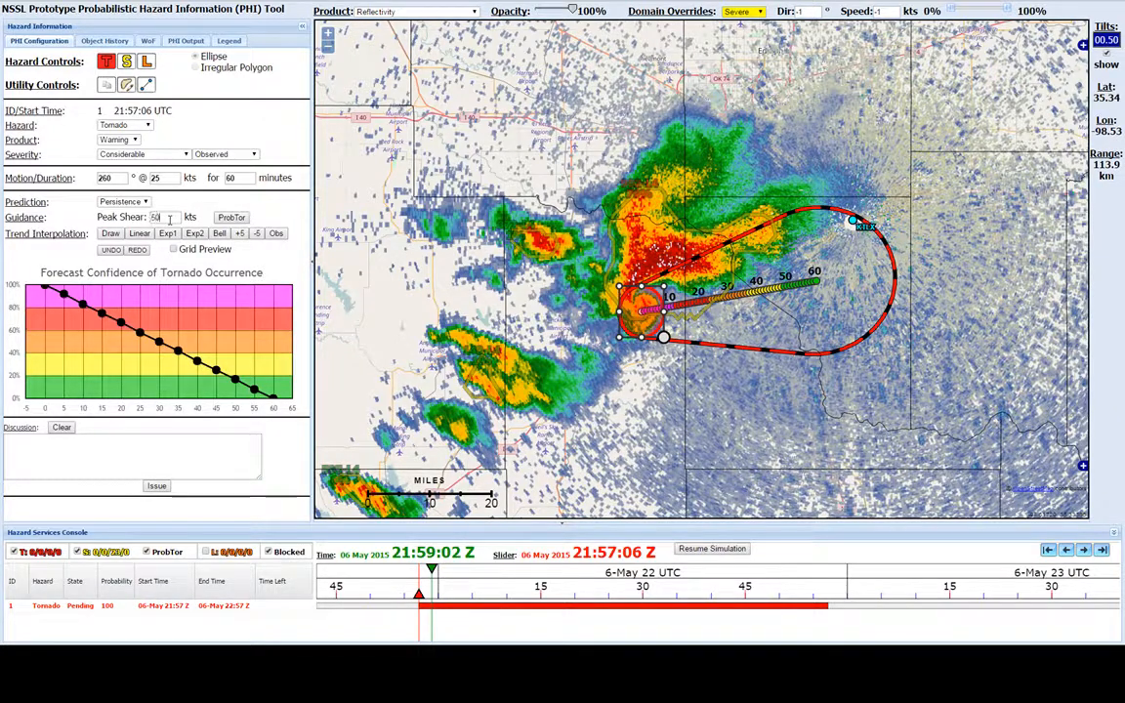
# Apply a peak shear guidance of 50 kts to the tornado forecast and change it to 40 kts
pyautogui.write('50')
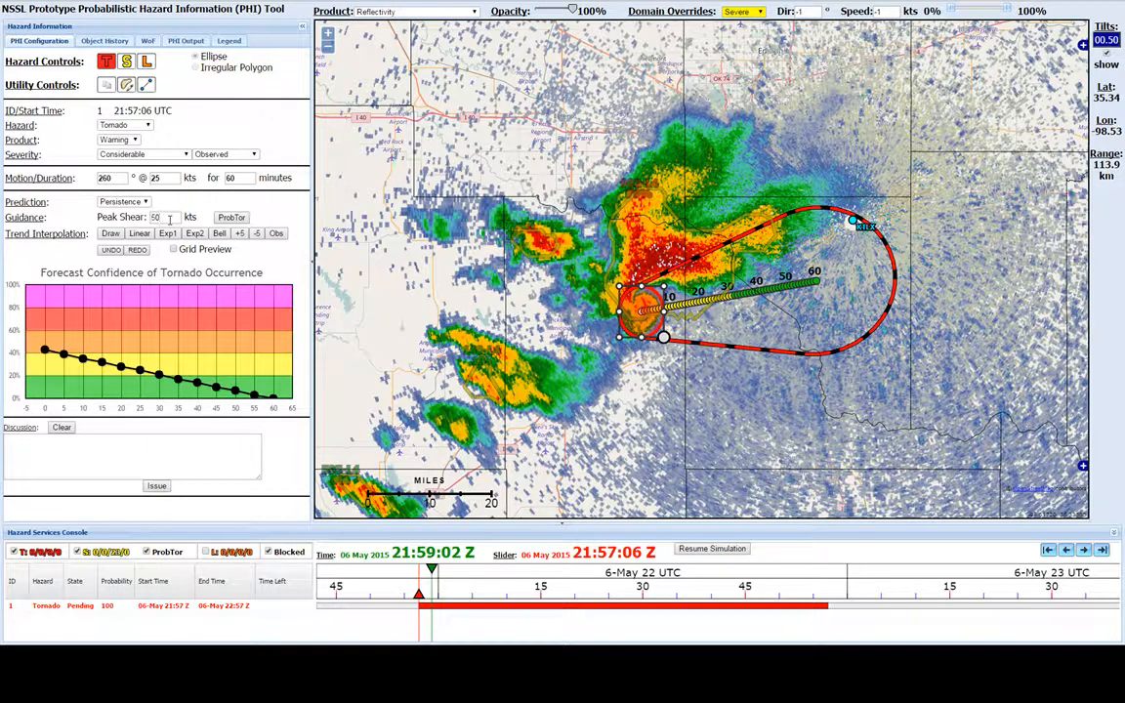
pyautogui.doubleClick(156, 217)
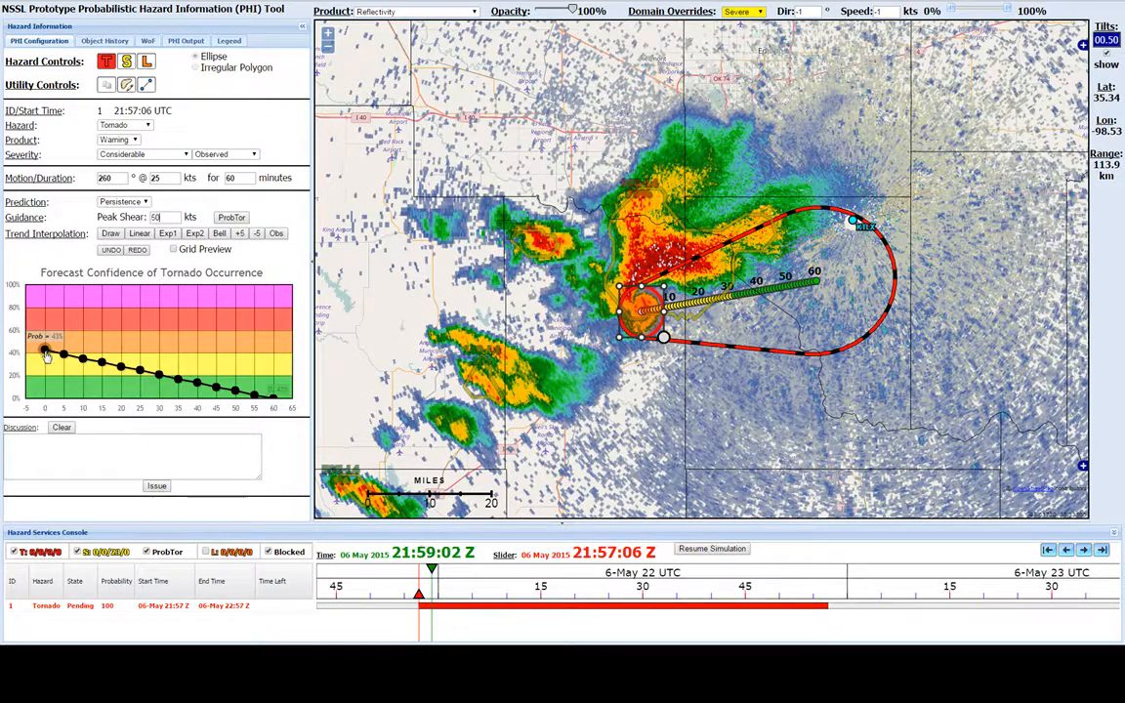
pyautogui.moveTo(44, 354)
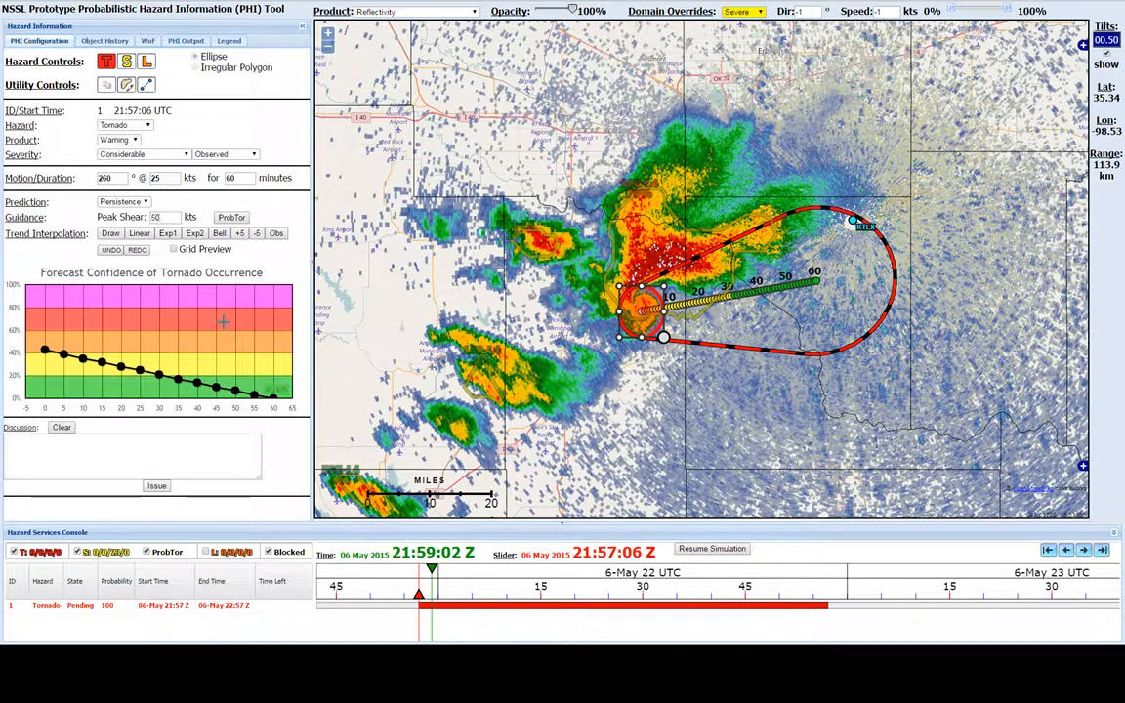
pyautogui.press('BackSpace')
pyautogui.press('Return')
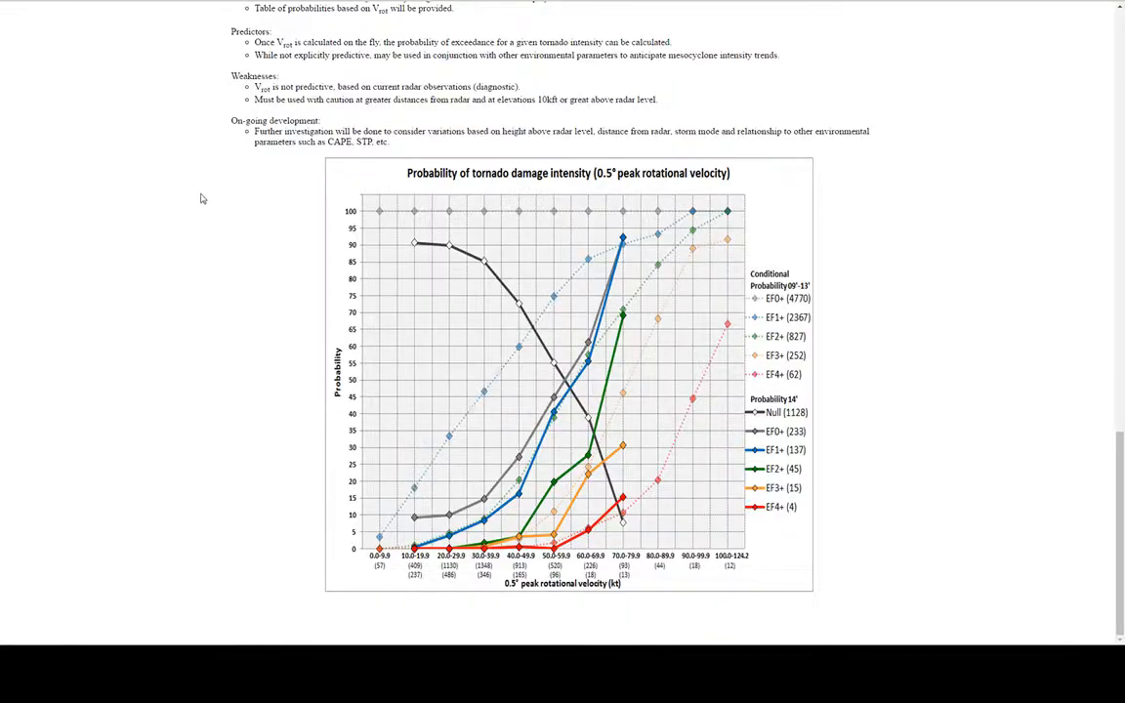
# Find the ProbTor section in the training materials and open the linked ProbSevere guidance to read its summary
pyautogui.scroll(15, 202, 198)
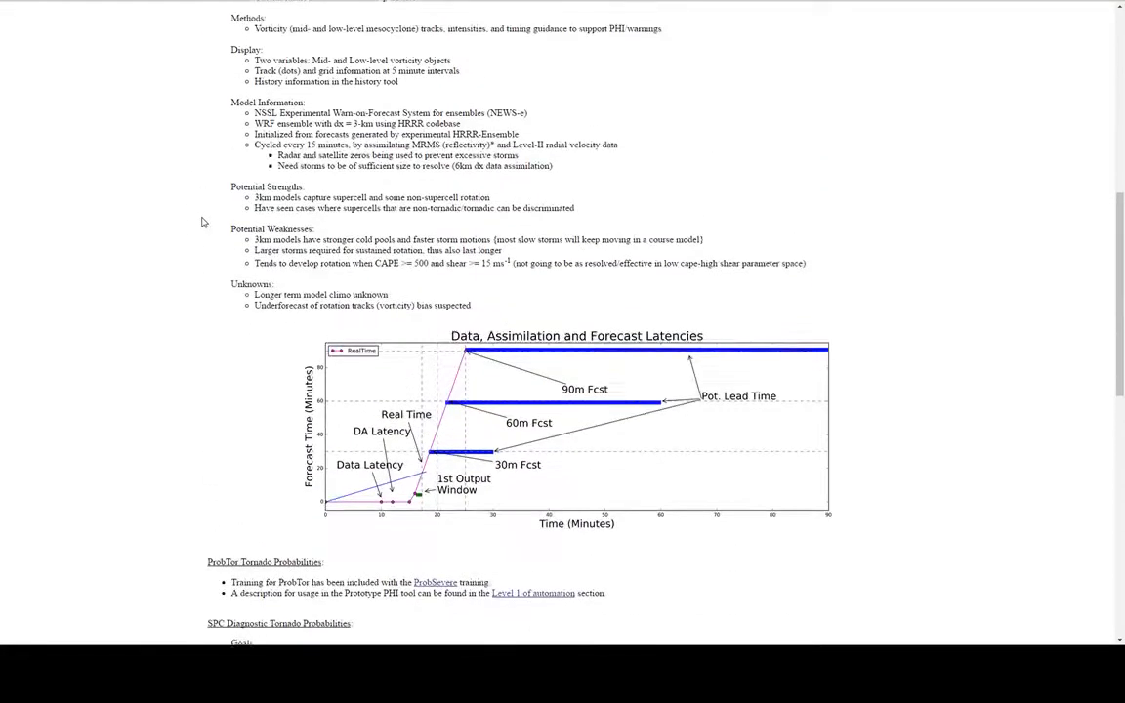
pyautogui.scroll(-10, 203, 223)
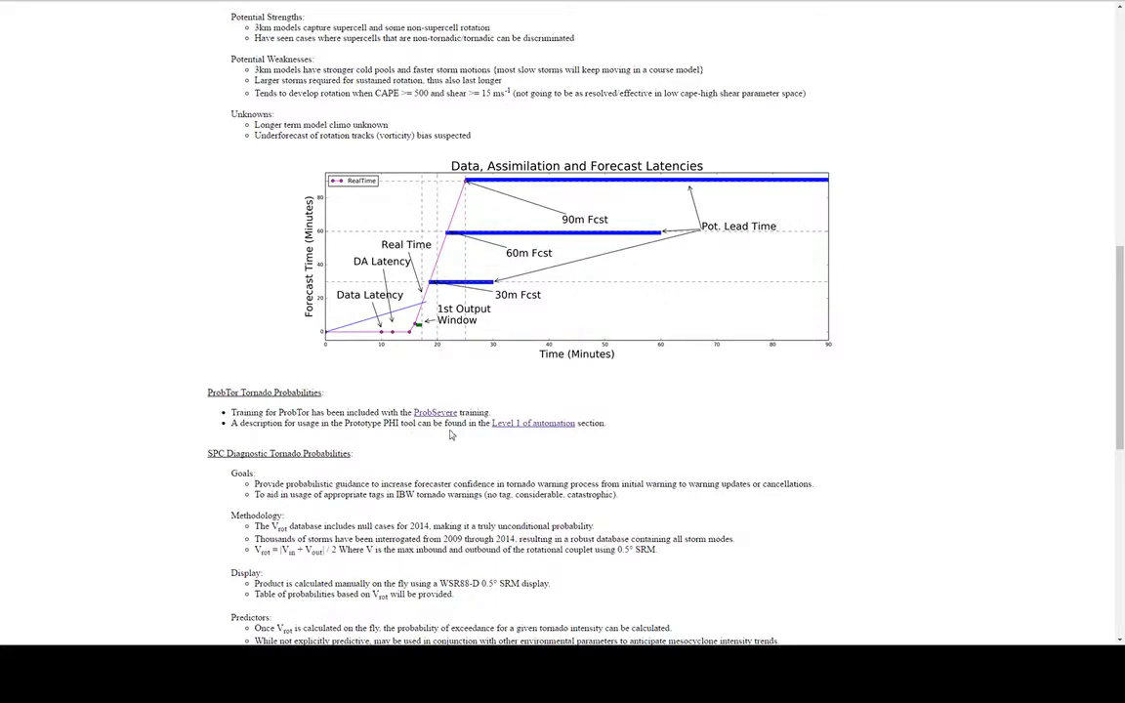
pyautogui.click(441, 413)
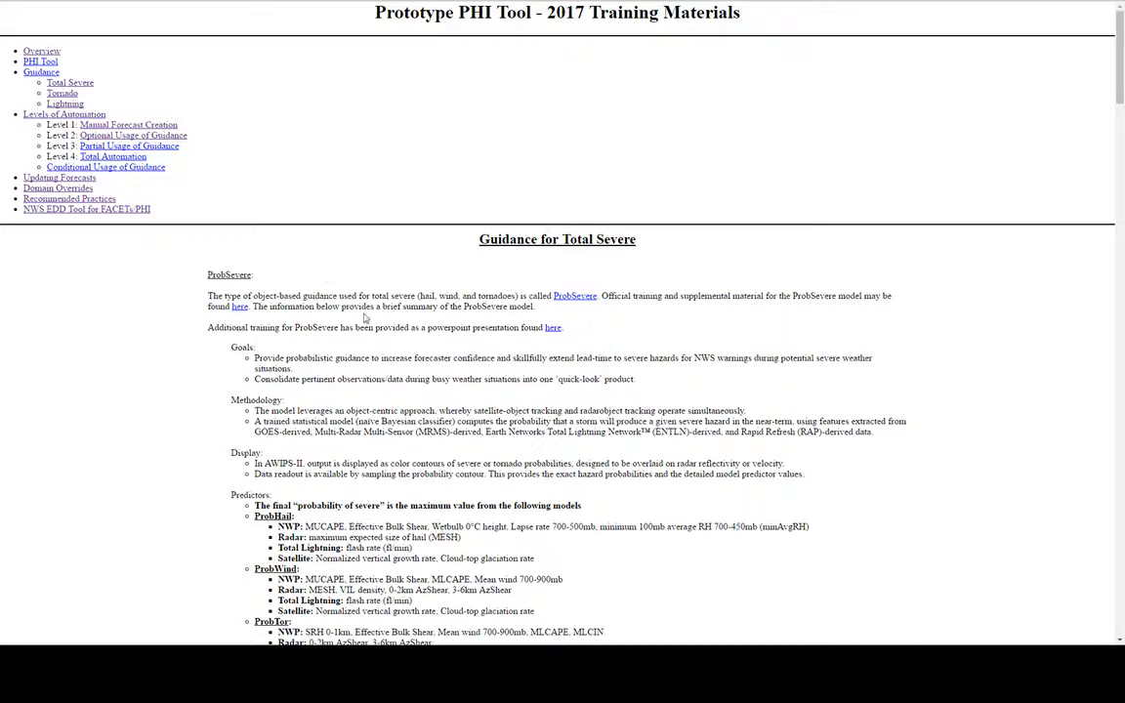
pyautogui.scroll(-3, 436, 372)
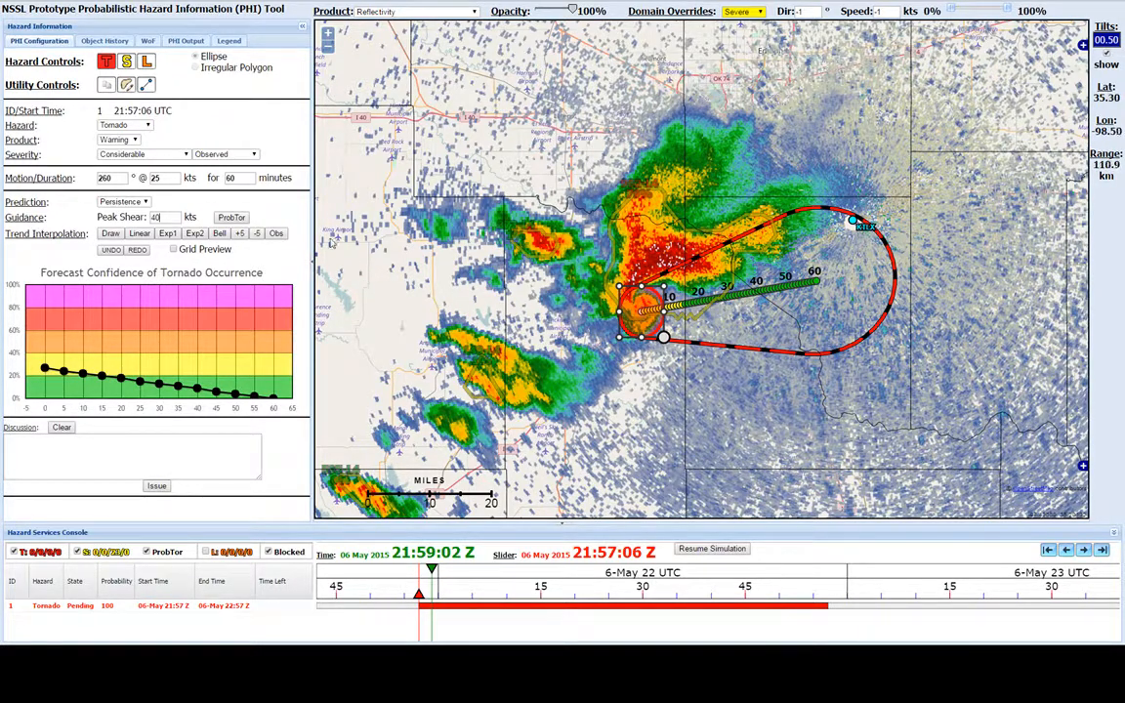
# Apply the ProbTor guidance to the tornado confidence trend and inspect its starting probability
pyautogui.click(243, 218)
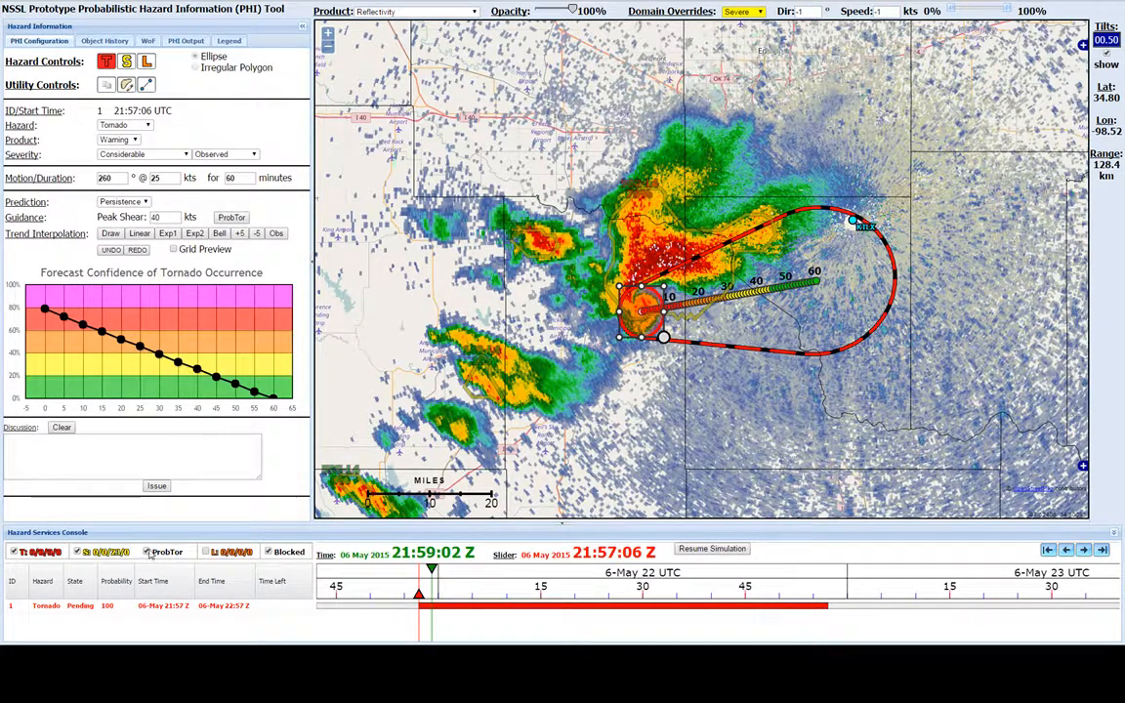
pyautogui.click(146, 553)
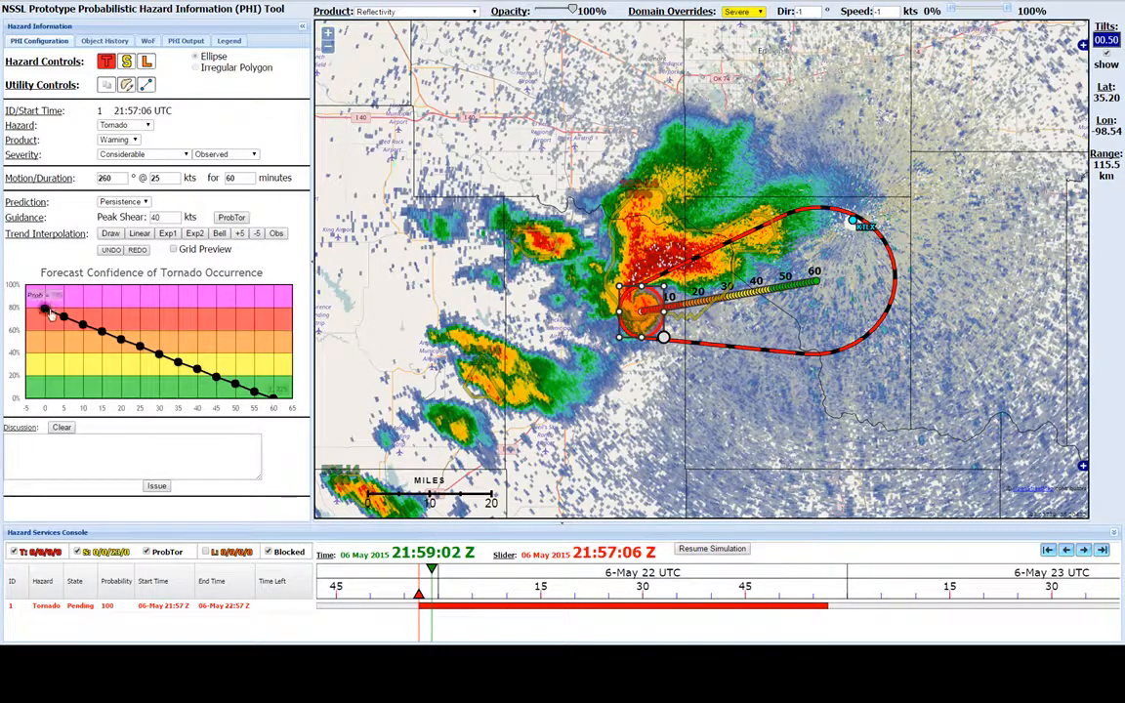
pyautogui.moveTo(46, 310)
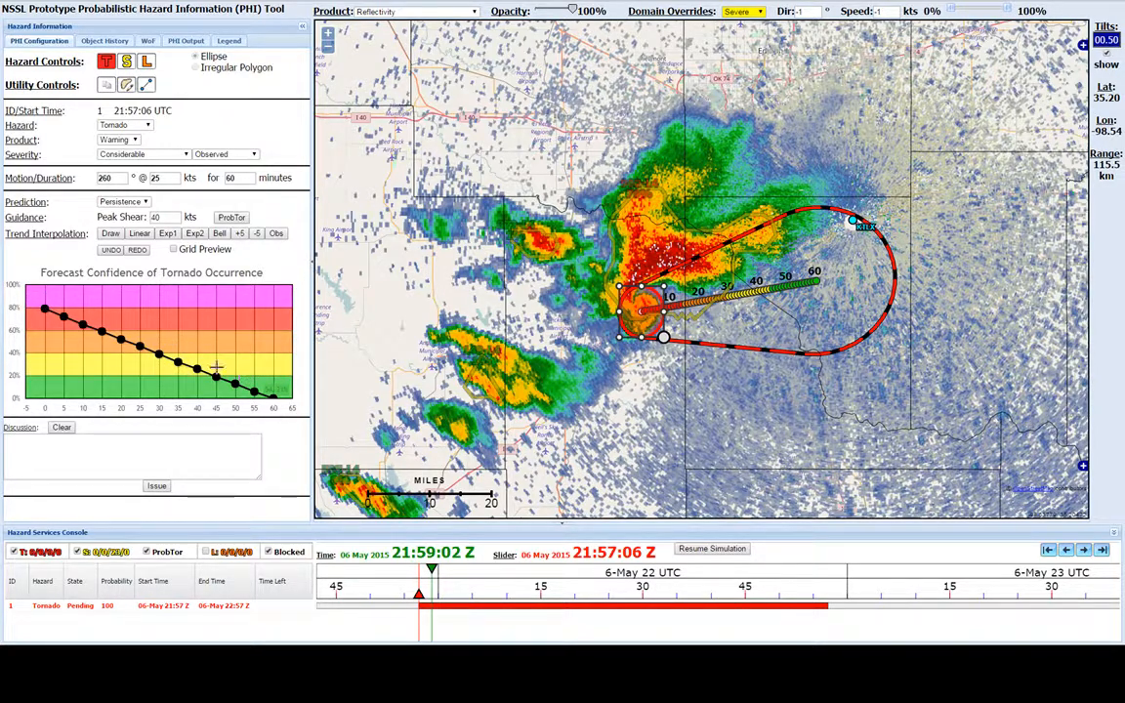
# Raise the 60-minute confidence to about 24% and compare the Linear, Exp1 and Exp2 trend interpolations
pyautogui.click(273, 371)
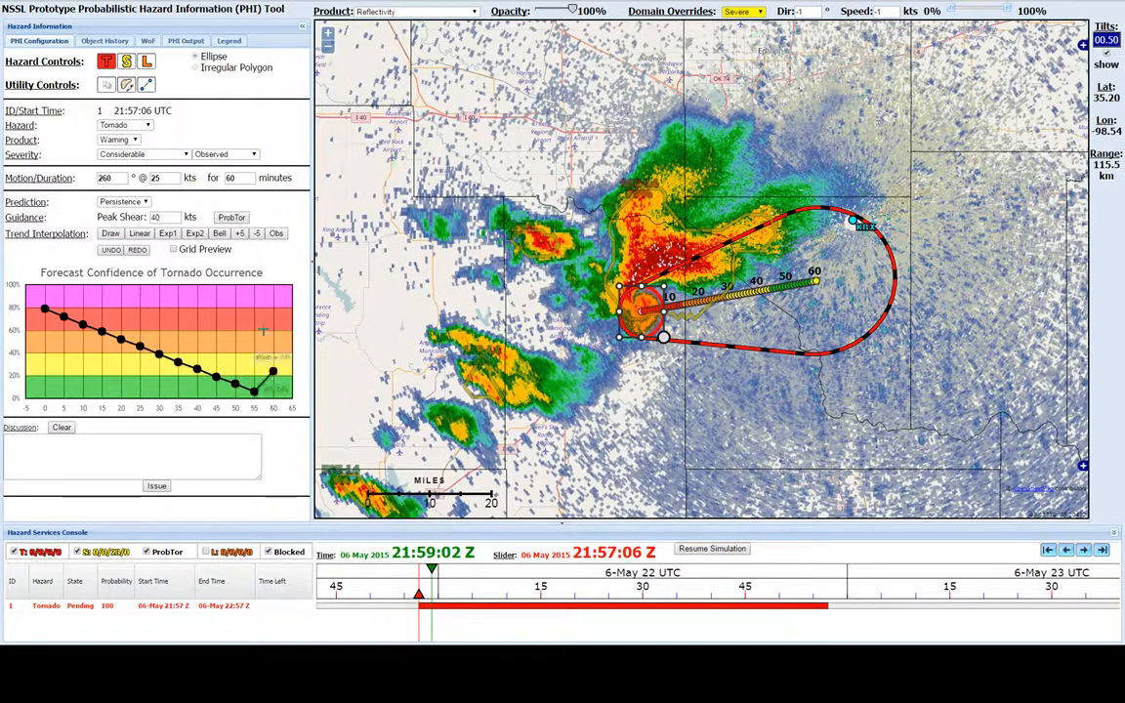
pyautogui.click(146, 235)
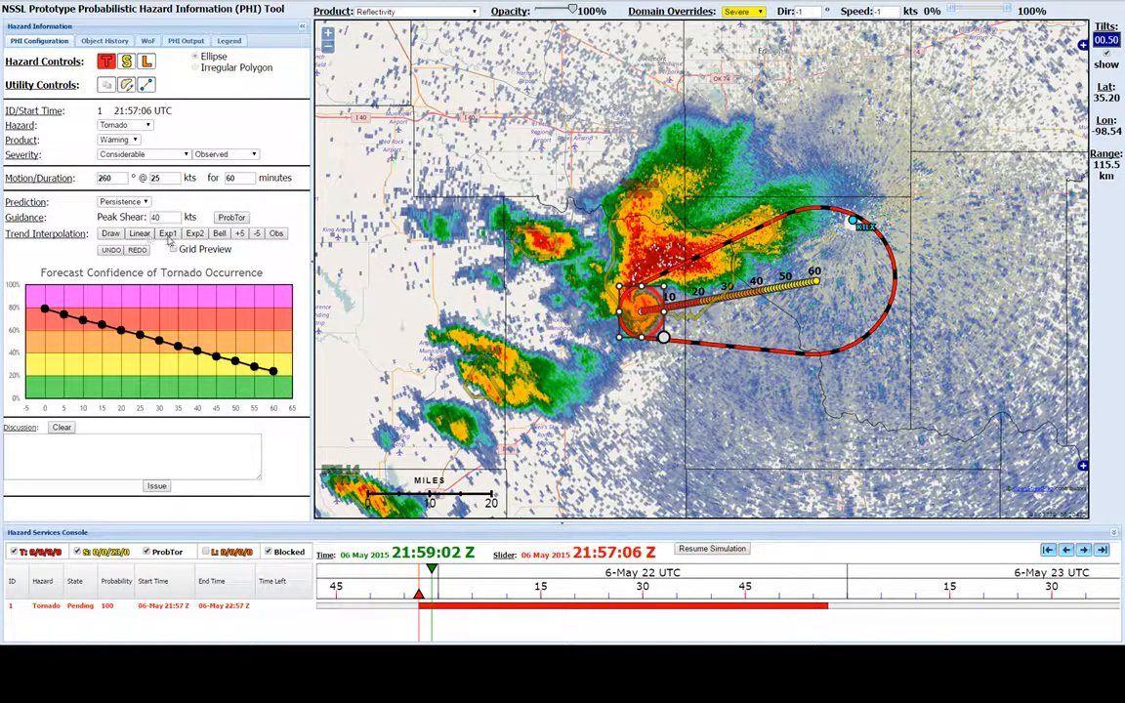
pyautogui.click(169, 235)
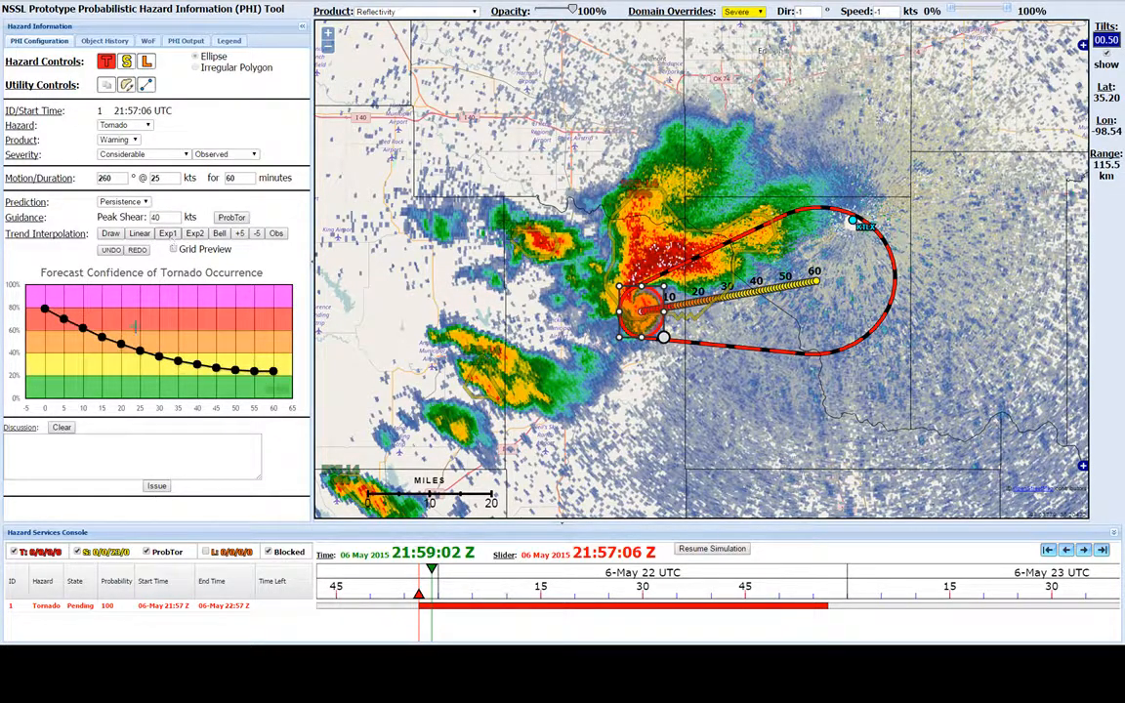
pyautogui.click(194, 233)
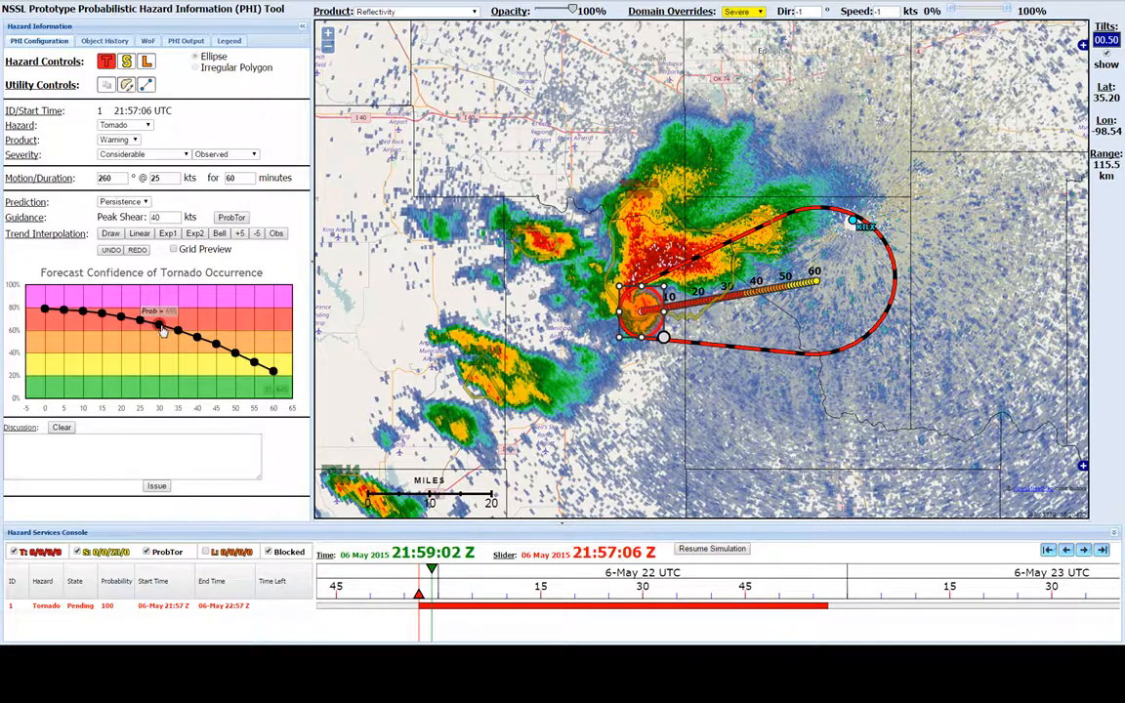
# Raise the 30-minute confidence to about 91% with Bell interpolation and try the 5% shift of the trend
pyautogui.moveTo(164, 330); pyautogui.dragTo(160, 295)
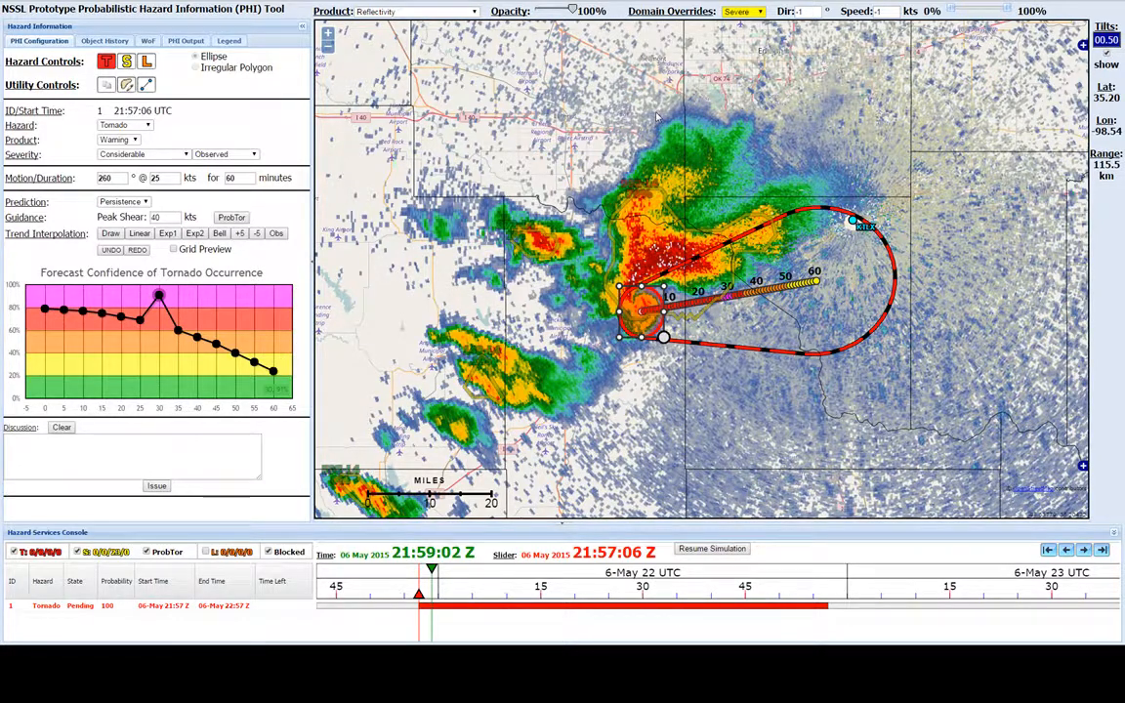
pyautogui.click(220, 235)
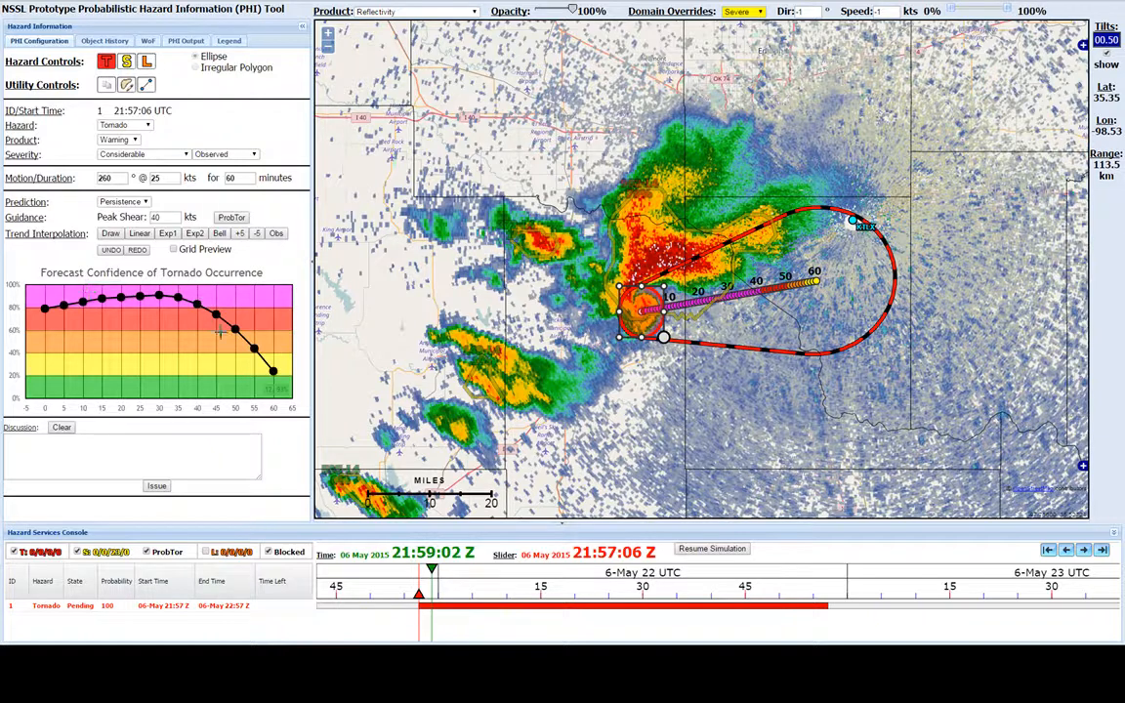
pyautogui.click(255, 236)
pyautogui.click(255, 236)
# Draw a freehand confidence trend starting near 87%, dipping to about 40% at 25 minutes and rising to about 72% near 50 minutes
pyautogui.click(109, 235)
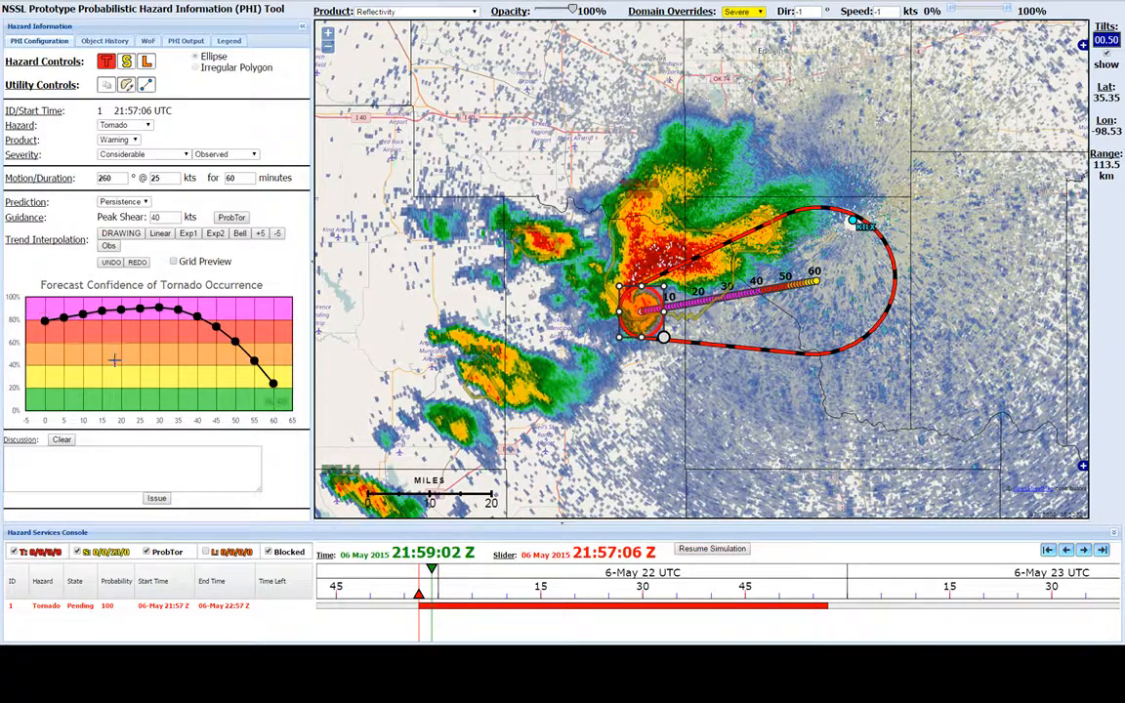
pyautogui.moveTo(257, 333); pyautogui.dragTo(325, 340)
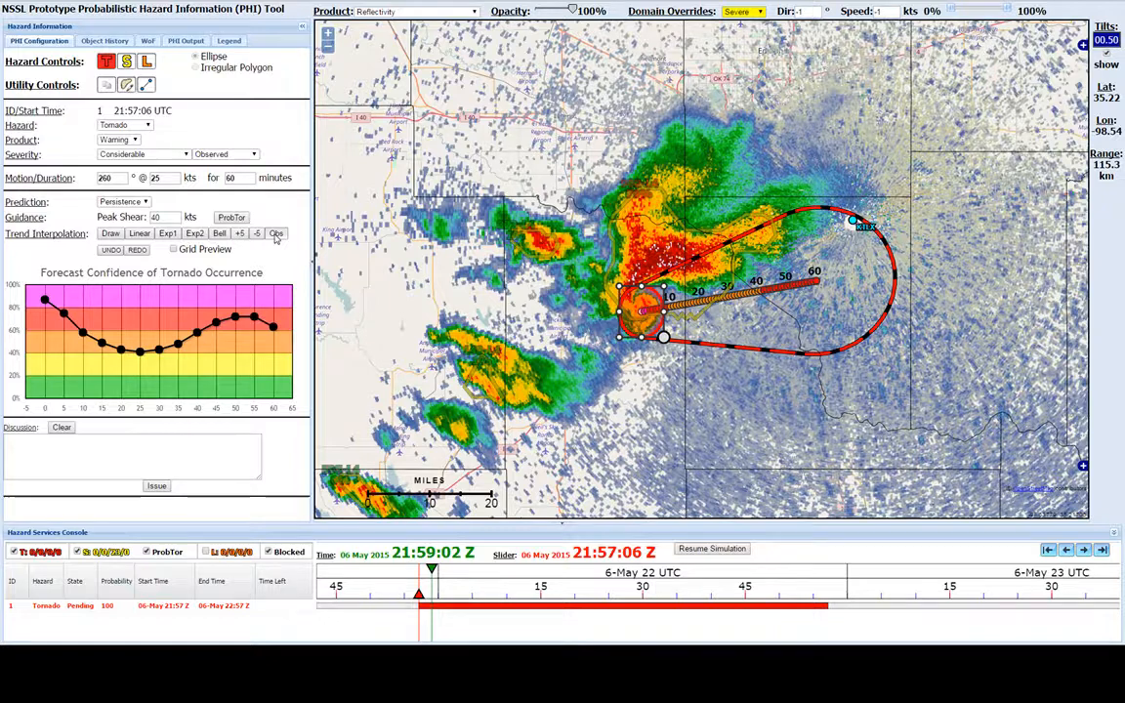
# Apply the observed-tornado preset to the confidence trend and use Exp2 interpolation
pyautogui.click(276, 235)
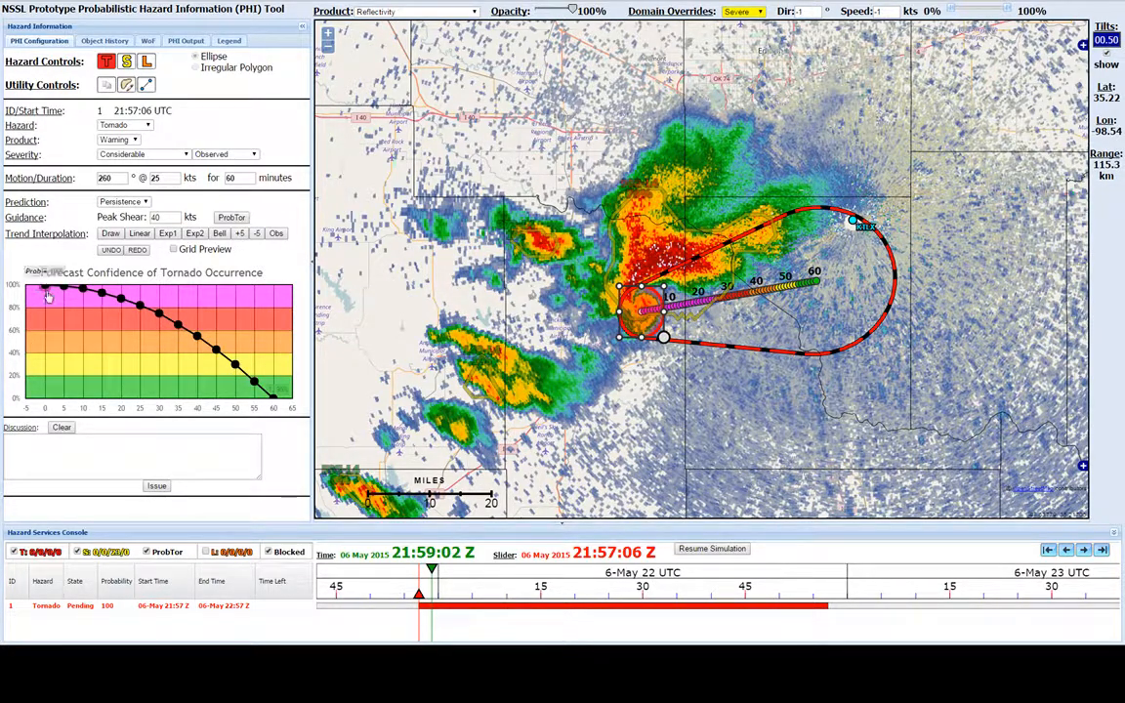
pyautogui.moveTo(43, 286)
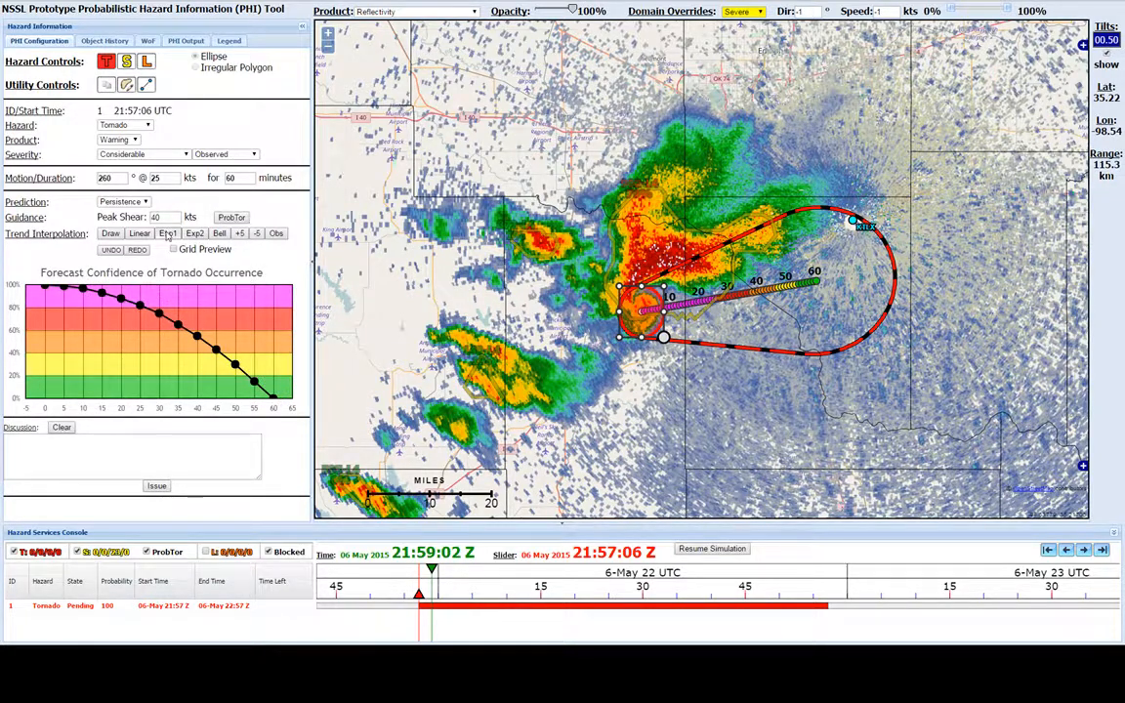
pyautogui.click(194, 233)
pyautogui.click(195, 234)
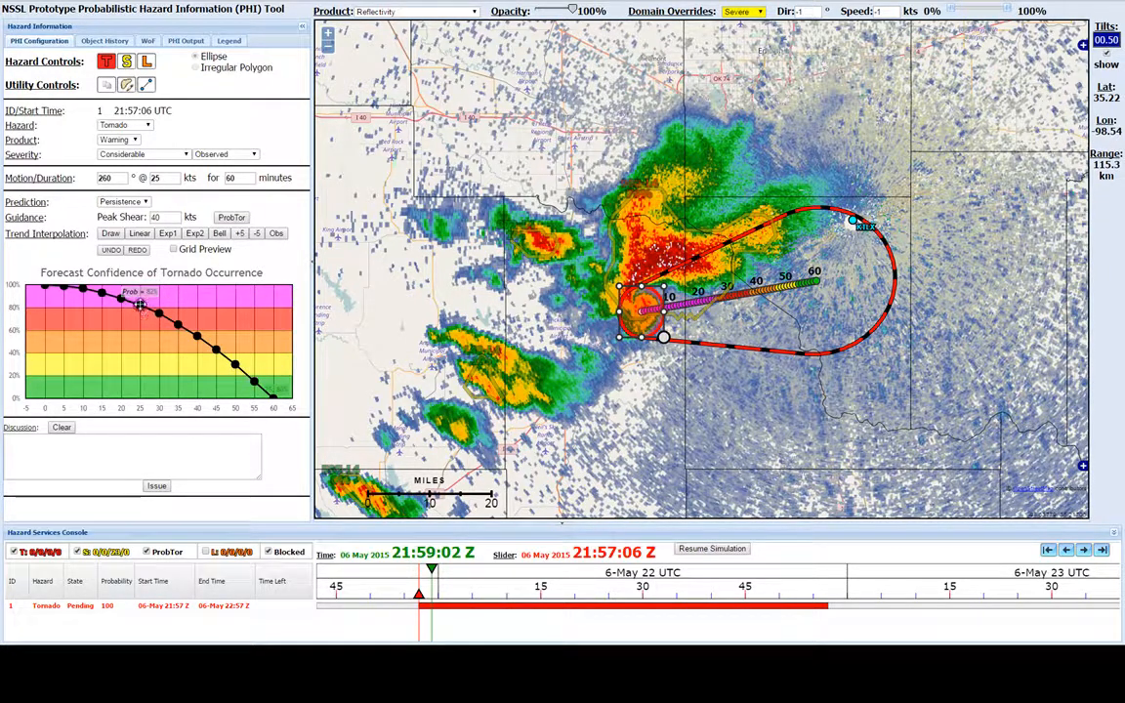
# Scatter the 25- to 40-minute confidence points and smooth the trend again with Exp2 interpolation
pyautogui.moveTo(140, 305); pyautogui.dragTo(200, 321)
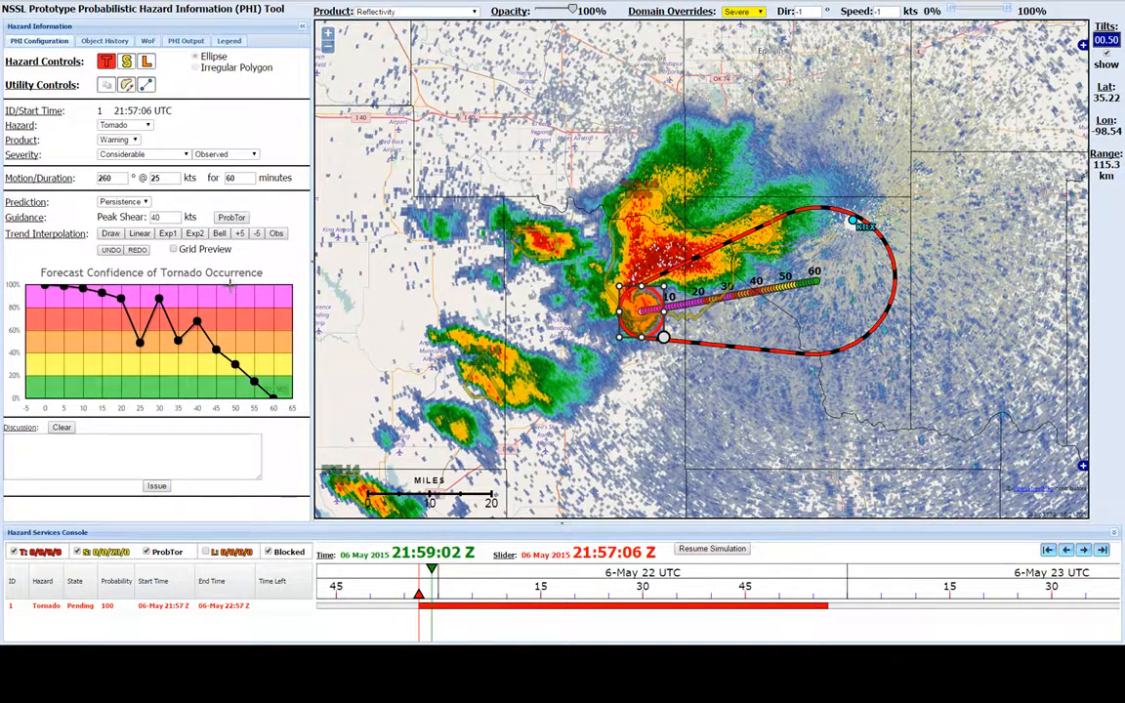
pyautogui.click(199, 235)
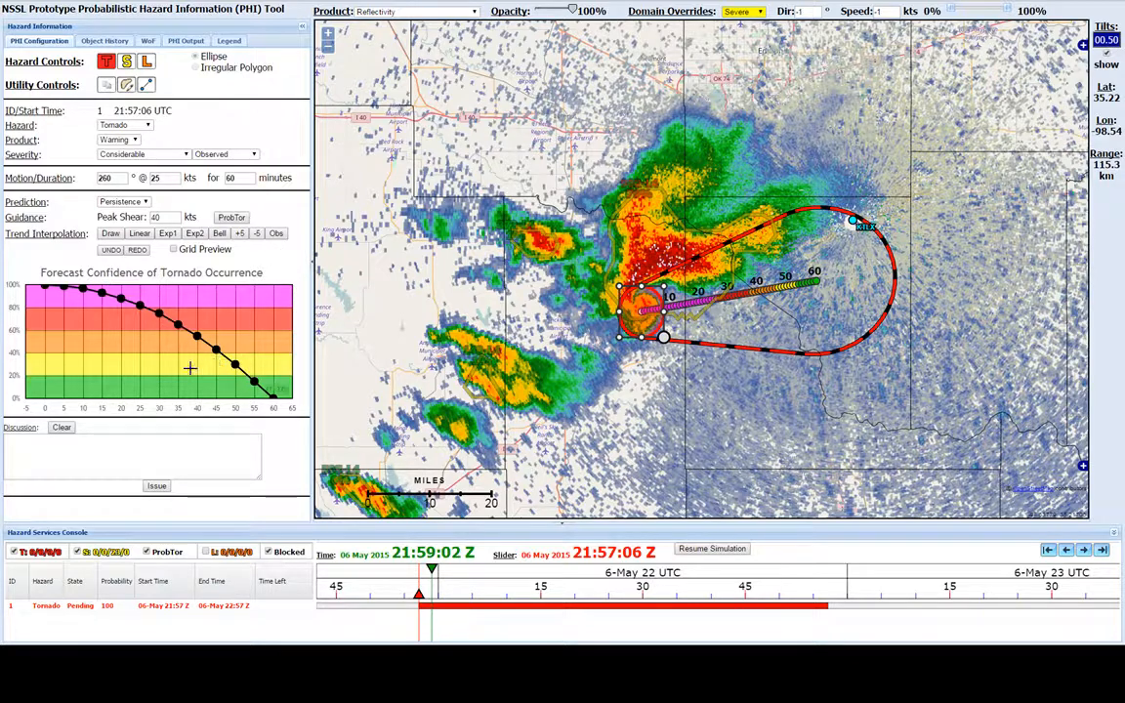
# Write a discussion note stating that a tornado is occurring
pyautogui.click(75, 450)
pyautogui.write('o occurrin')
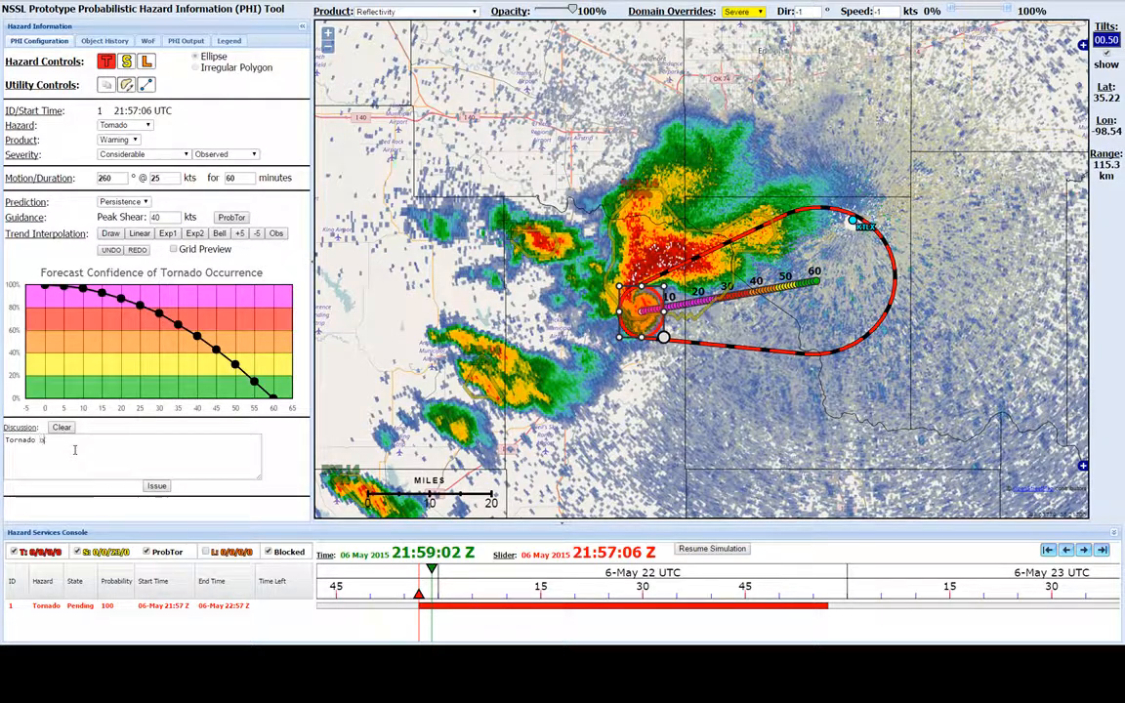
pyautogui.write('g at t')
pyautogui.write('e.')
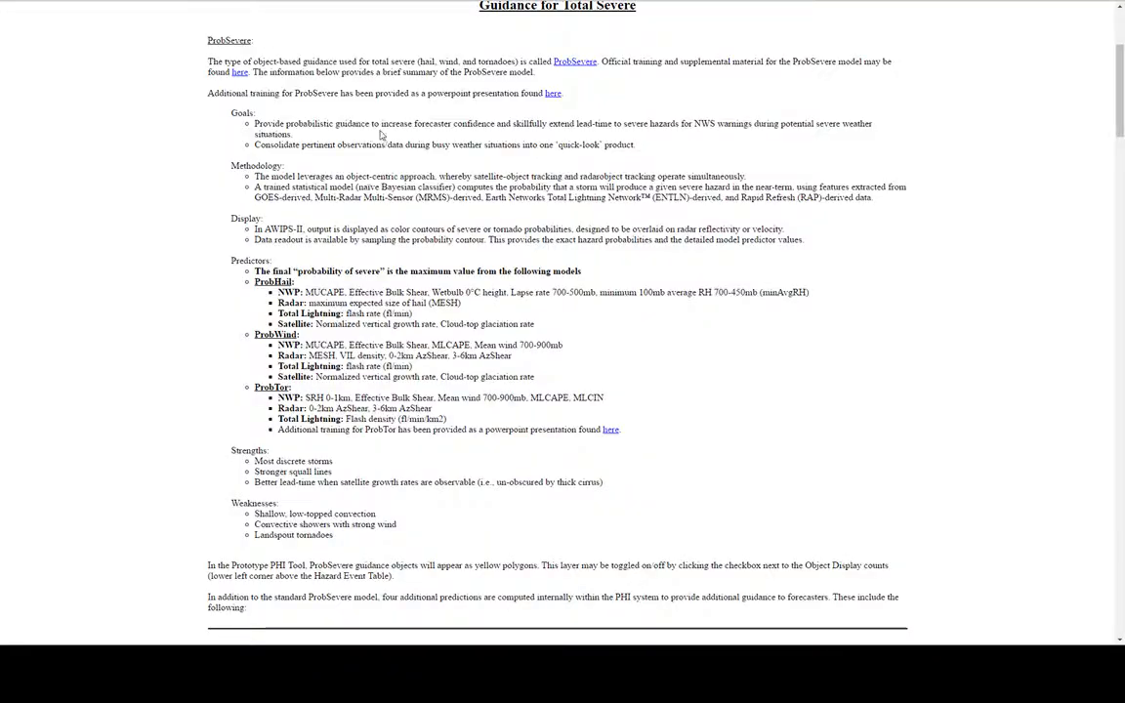
# Switch to the training materials and return to the beginning of the Guidance for Total Severe page
pyautogui.scroll(3, 430, 245)
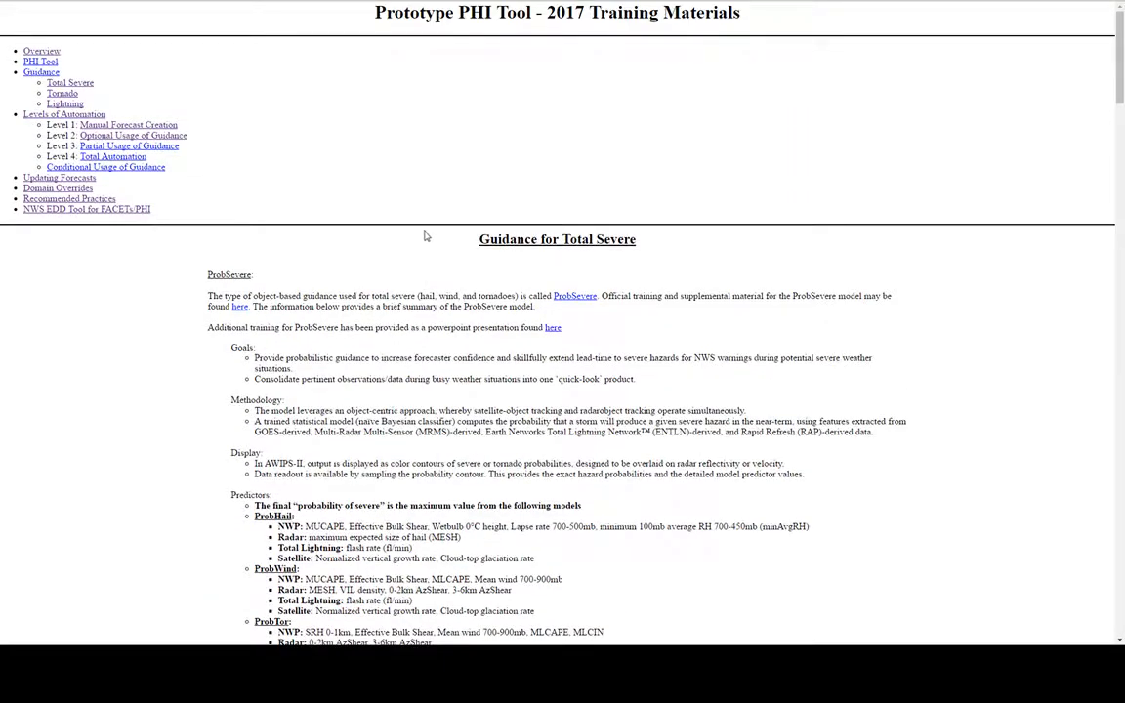